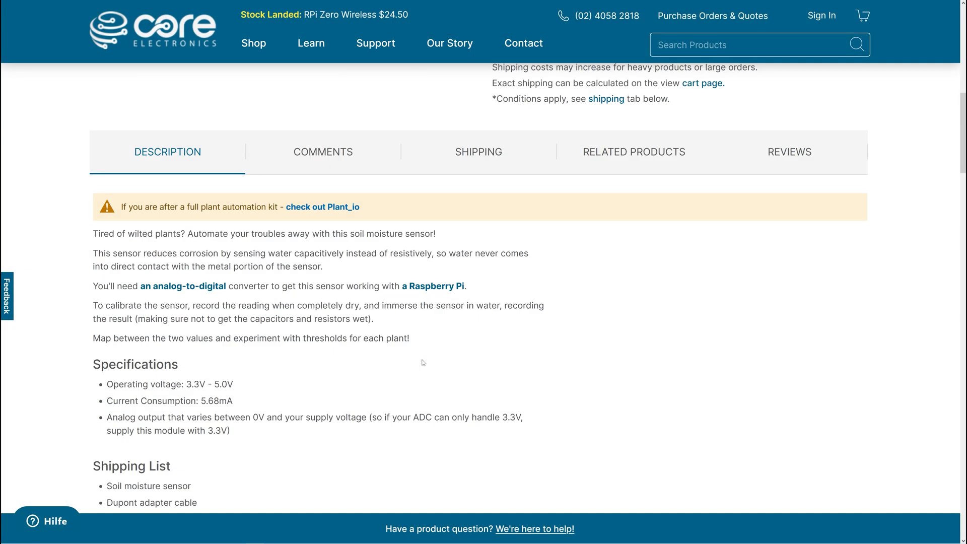
{"action": "scroll", "coordinate": [423, 362], "scroll_direction": "down", "scroll_amount": 1}
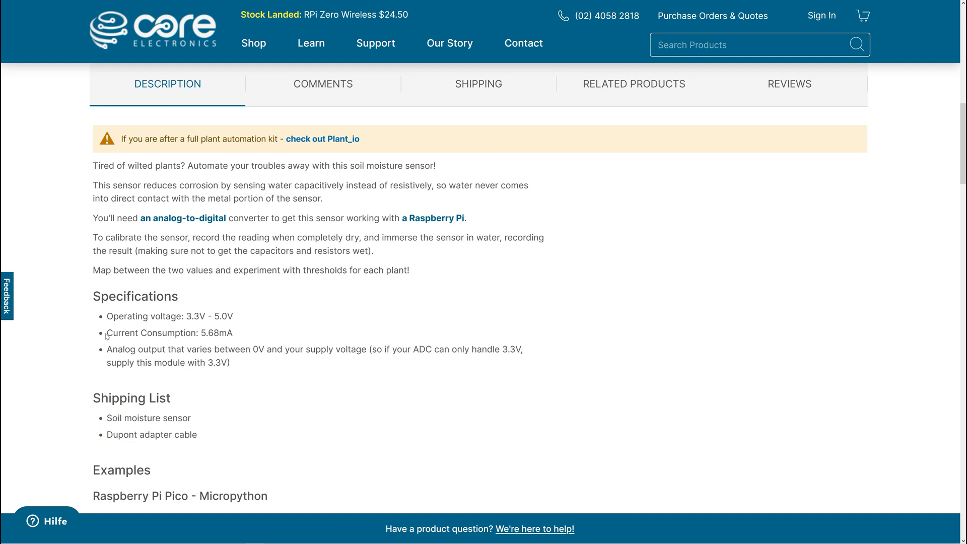
- Highlight 'Current Consumption: 5.68mA' in the soil moisture sensor's Specifications
{"action": "left_click_drag", "start_coordinate": [109, 332], "coordinate": [248, 335]}
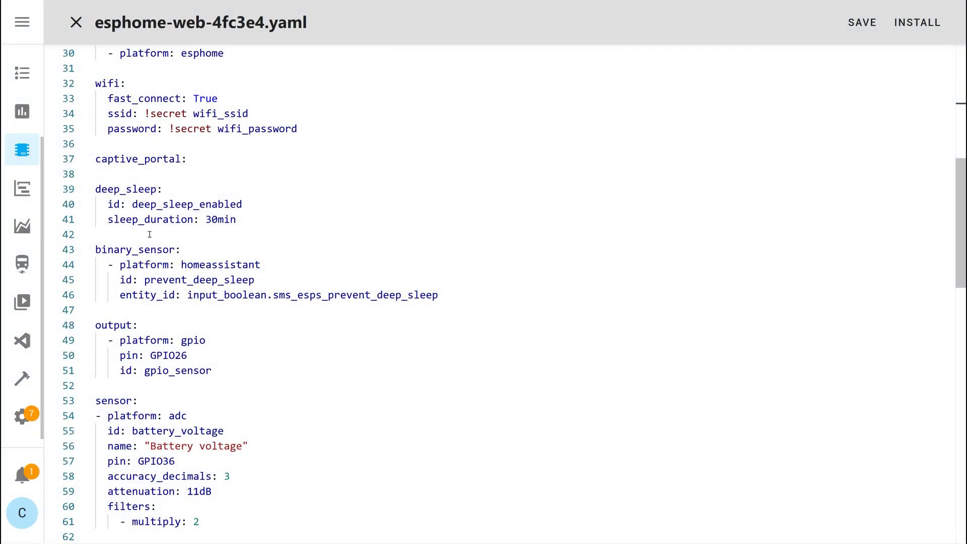
- Highlight the 'sleep_duration: 30min' line in the ESPHome YAML configuration
{"action": "left_click_drag", "start_coordinate": [108, 220], "coordinate": [241, 220]}
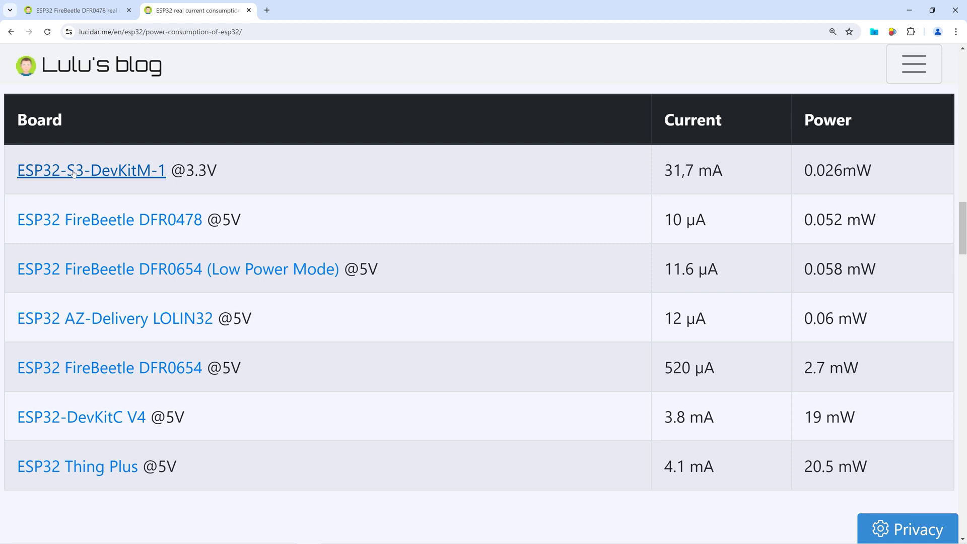
- Highlight the FireBeetle DFR0478 comparison row, then bring up that board's article
{"action": "mouse_move", "coordinate": [14, 221]}
{"action": "left_mouse_down"}
{"action": "mouse_move", "coordinate": [415, 209]}
{"action": "mouse_move", "coordinate": [901, 224]}
{"action": "left_mouse_up"}
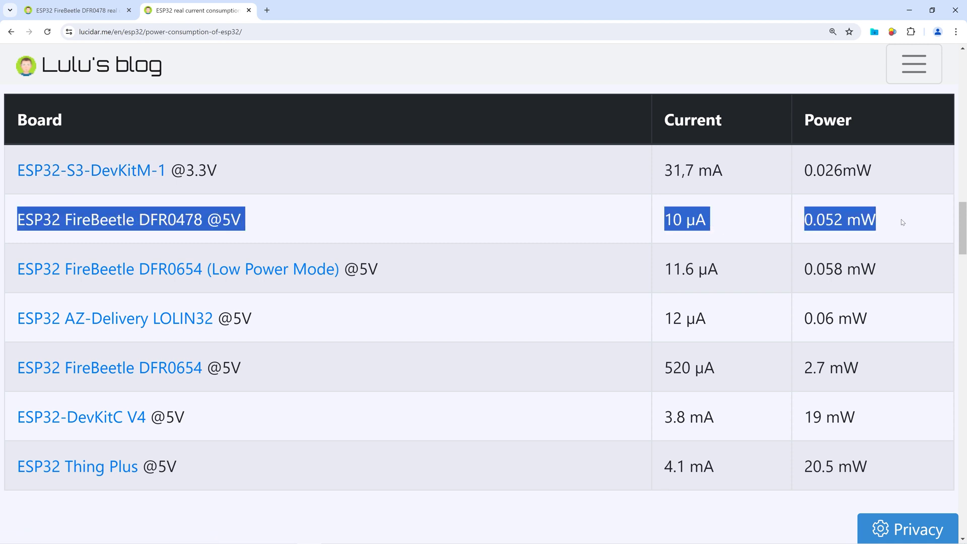
{"action": "left_click", "coordinate": [99, 11]}
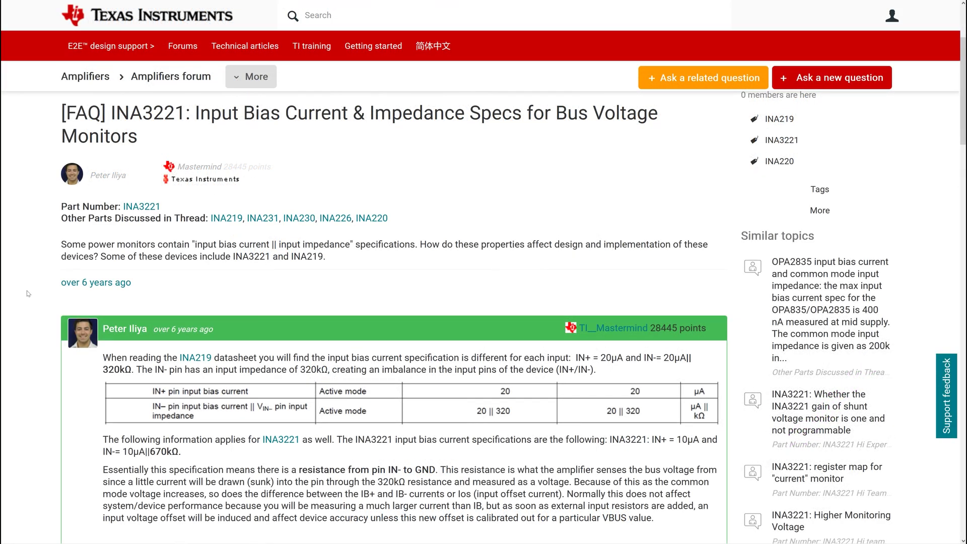
{"action": "scroll", "coordinate": [27, 293], "scroll_direction": "down", "scroll_amount": 2}
{"action": "scroll", "coordinate": [27, 293], "scroll_direction": "down", "scroll_amount": 2}
{"action": "scroll", "coordinate": [27, 293], "scroll_direction": "down", "scroll_amount": 1}
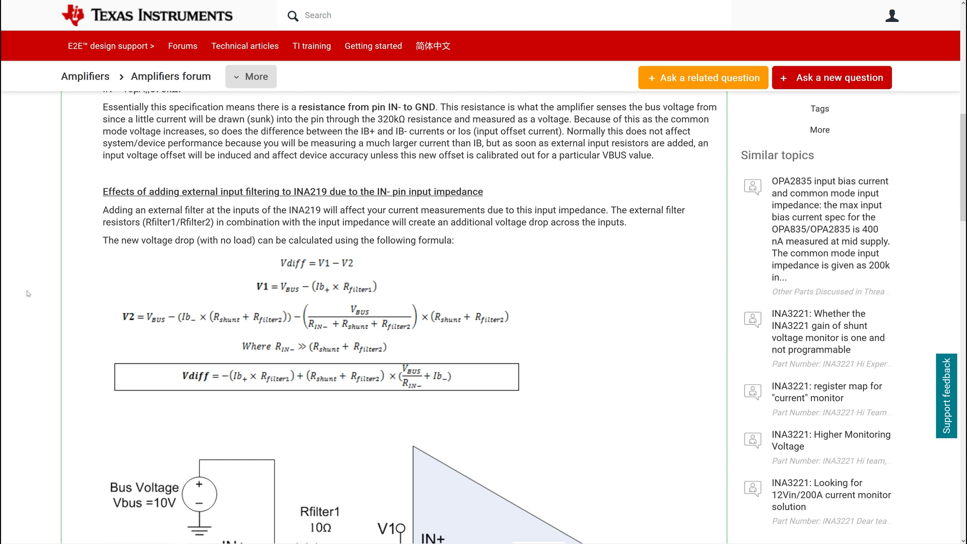
{"action": "scroll", "coordinate": [27, 293], "scroll_direction": "down", "scroll_amount": 2}
{"action": "scroll", "coordinate": [26, 293], "scroll_direction": "down", "scroll_amount": 2}
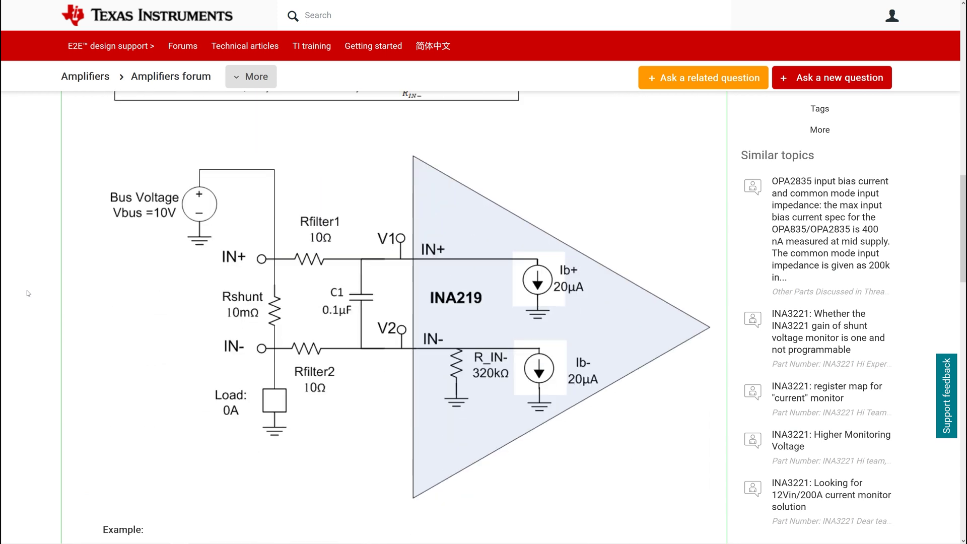
{"action": "scroll", "coordinate": [26, 293], "scroll_direction": "down", "scroll_amount": 2}
{"action": "scroll", "coordinate": [26, 293], "scroll_direction": "down", "scroll_amount": 2}
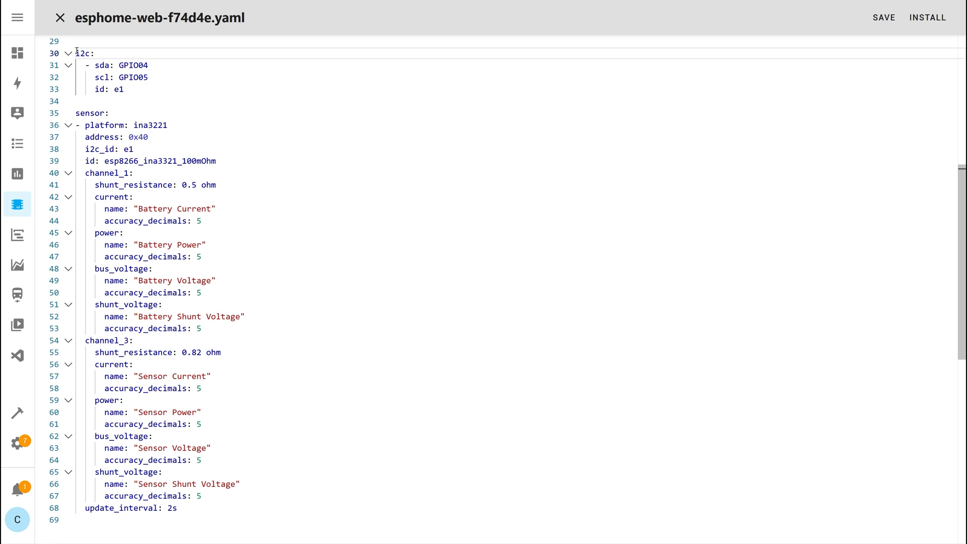
{"action": "mouse_move", "coordinate": [84, 53]}
{"action": "left_click_drag", "start_coordinate": [76, 53], "coordinate": [125, 89]}
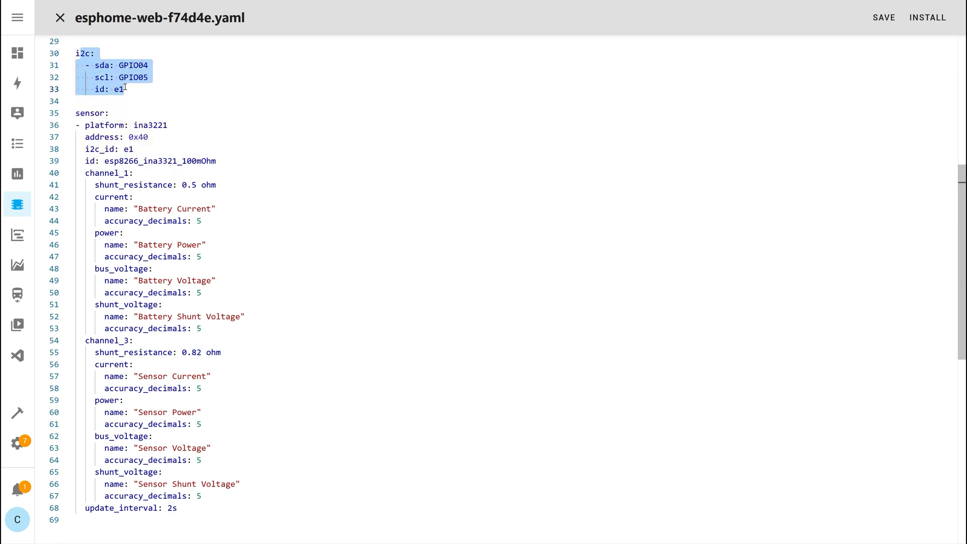
{"action": "left_click", "coordinate": [120, 112]}
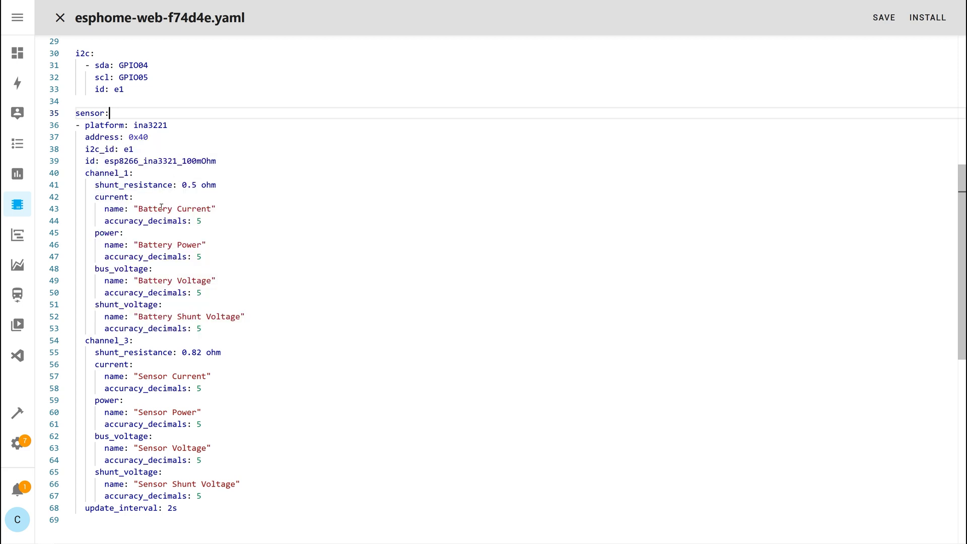
{"action": "left_click_drag", "start_coordinate": [188, 221], "coordinate": [201, 221]}
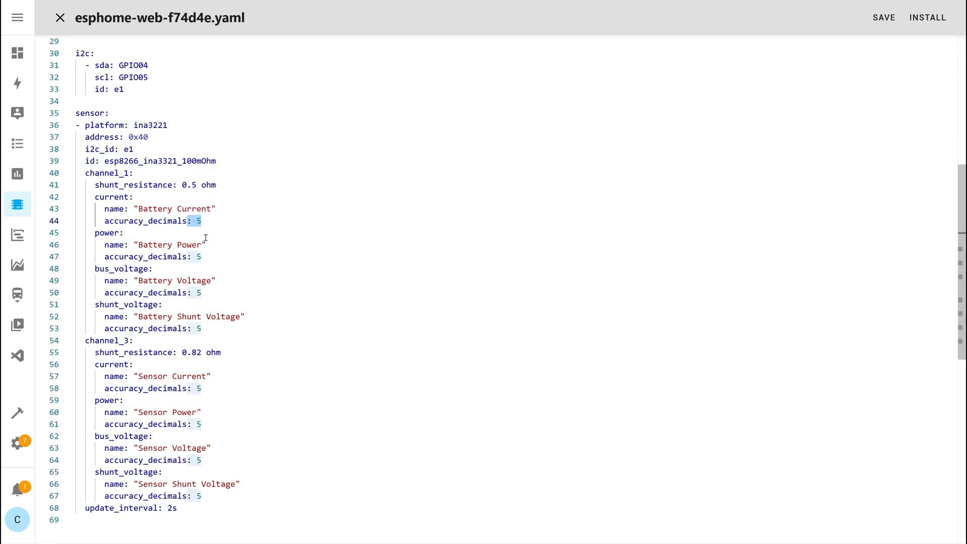
{"action": "left_click", "coordinate": [205, 236]}
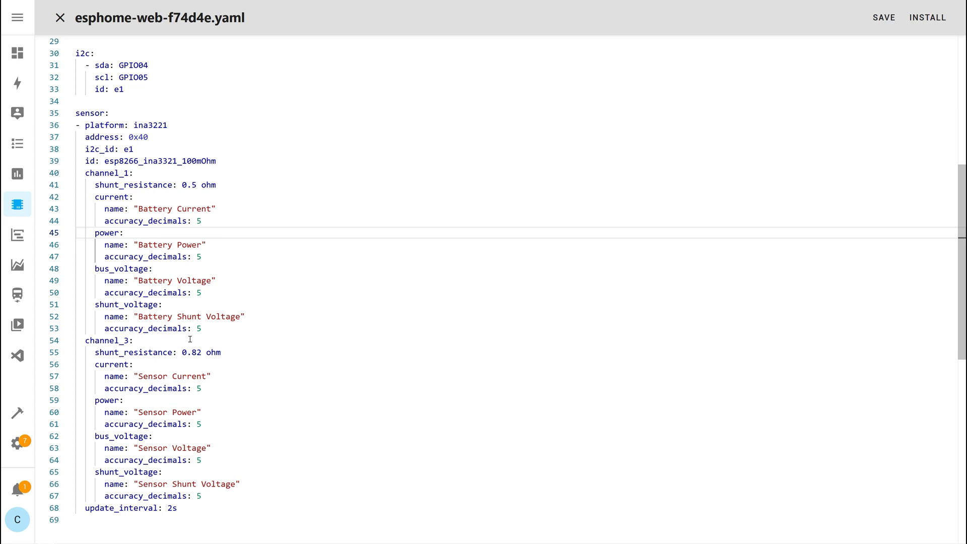
{"action": "left_click_drag", "start_coordinate": [109, 508], "coordinate": [180, 509]}
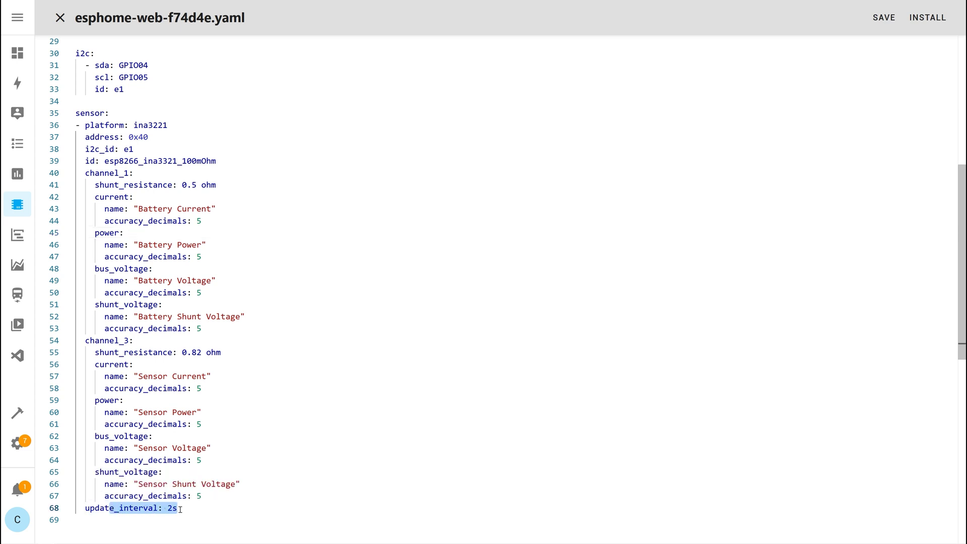
{"action": "left_click", "coordinate": [187, 508]}
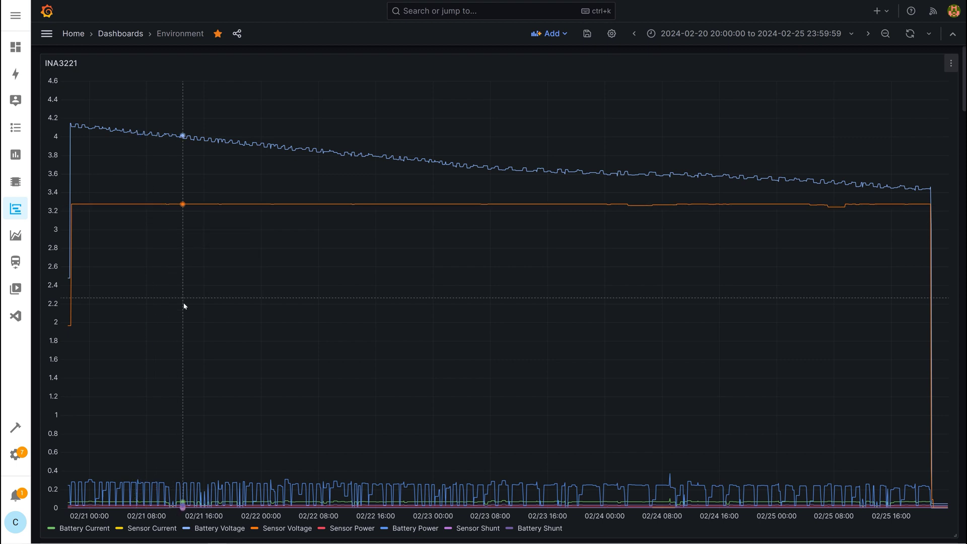
- Hide Battery Voltage and Sensor Voltage and zoom the chart to early 02/24
{"action": "left_click", "coordinate": [214, 530], "text": "ctrl"}
{"action": "left_click", "coordinate": [268, 531], "text": "ctrl"}
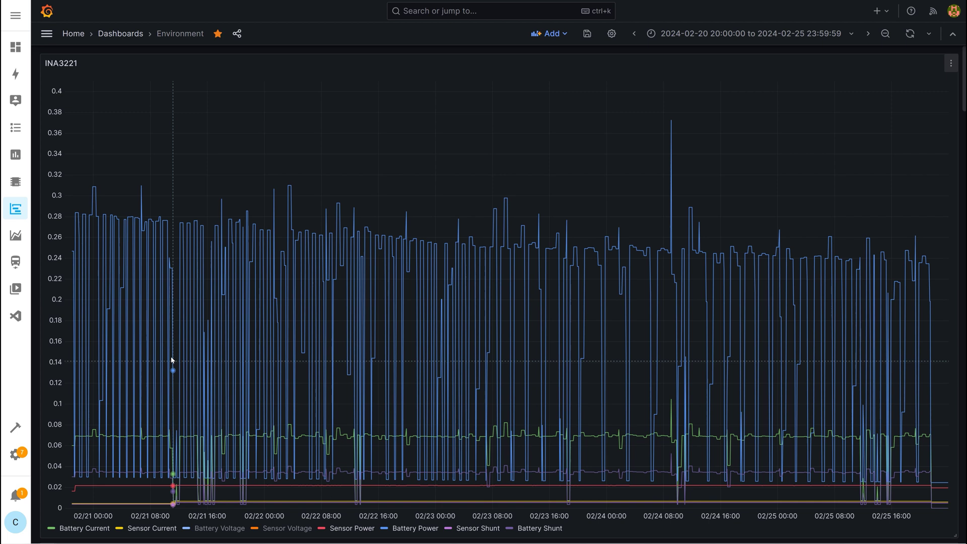
{"action": "mouse_move", "coordinate": [624, 267]}
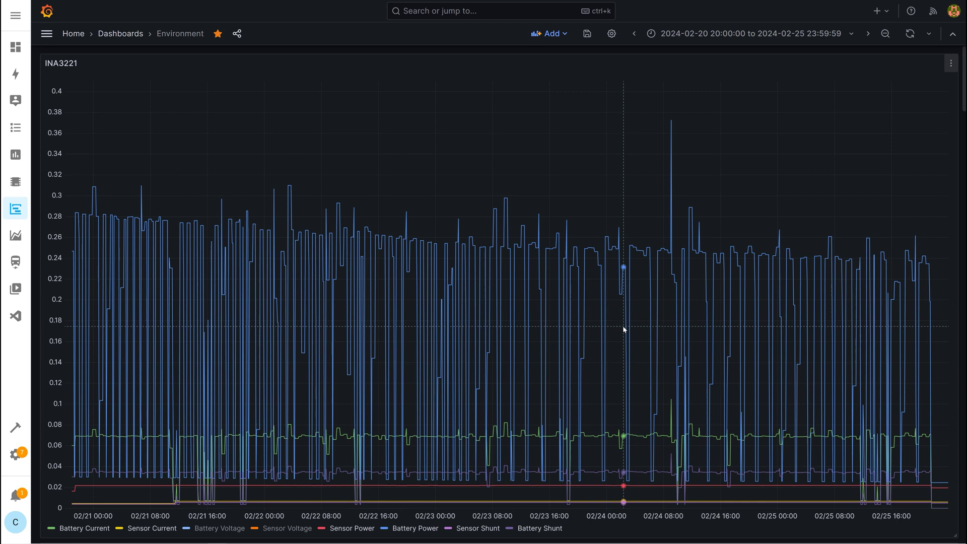
{"action": "left_click_drag", "start_coordinate": [623, 326], "coordinate": [634, 329]}
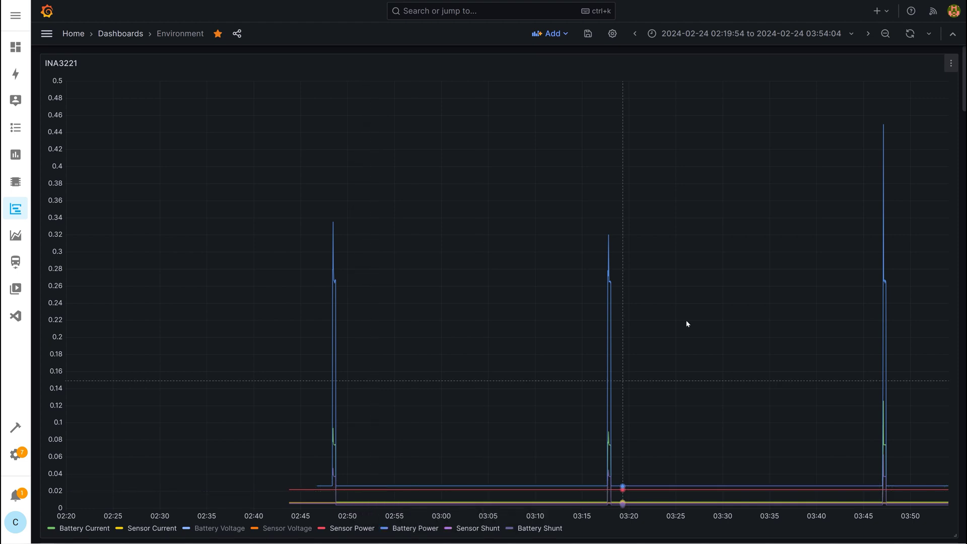
- Edit the INA3221 panel, showing only Battery Current with fill set to previous
{"action": "left_click", "coordinate": [951, 64]}
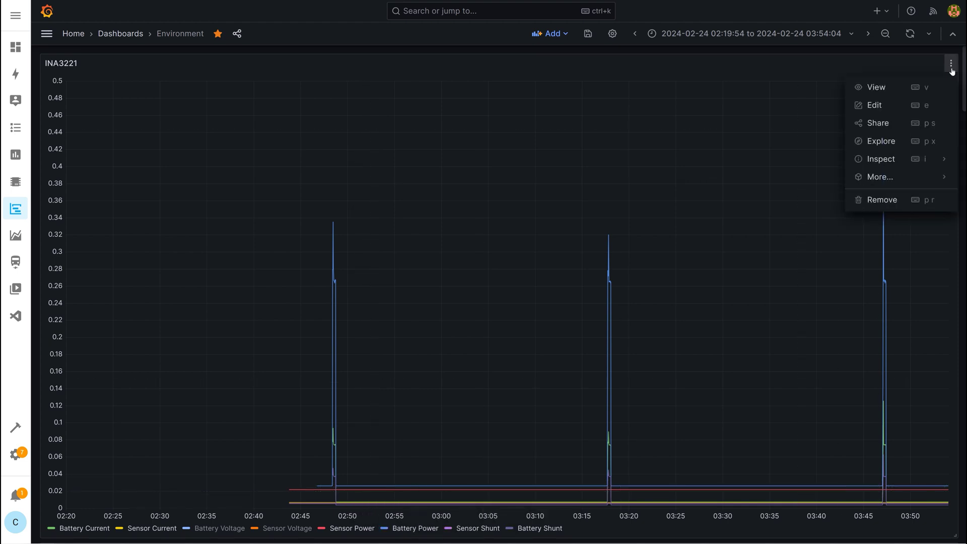
{"action": "left_click", "coordinate": [891, 105]}
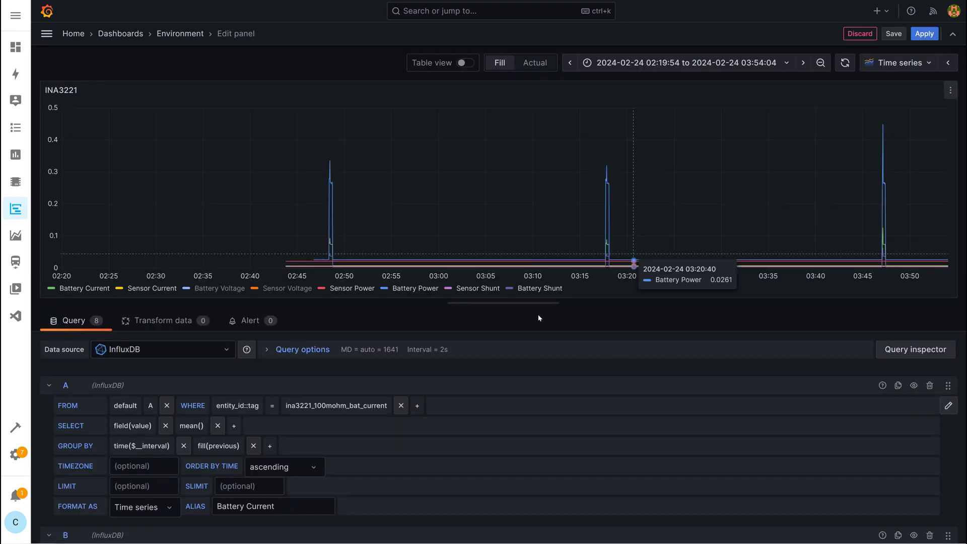
{"action": "left_click", "coordinate": [79, 290]}
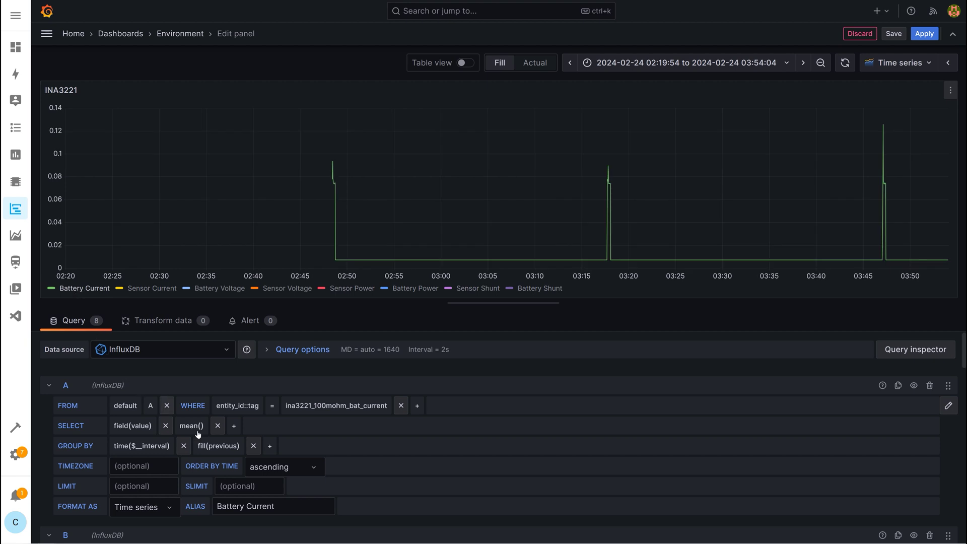
{"action": "left_click", "coordinate": [233, 448]}
{"action": "left_click", "coordinate": [235, 487]}
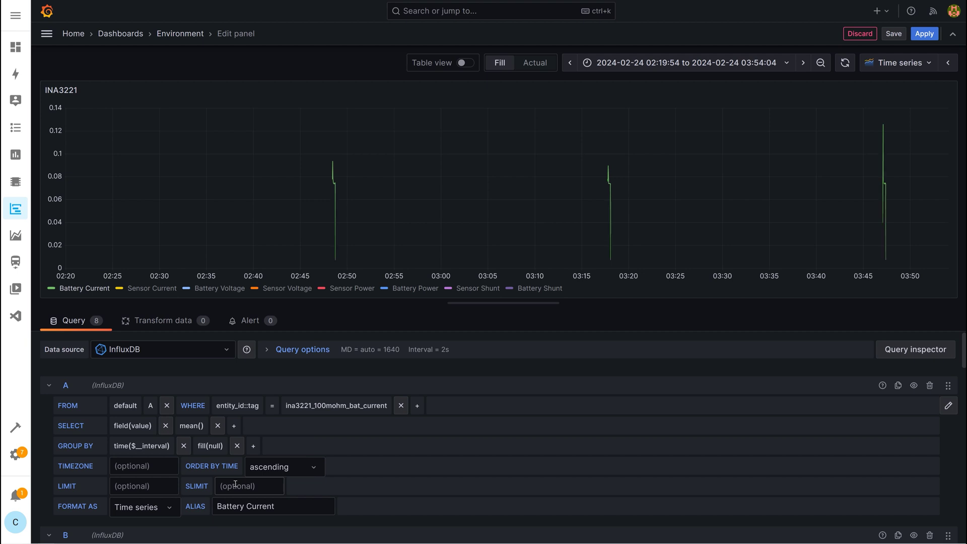
{"action": "left_click", "coordinate": [209, 448]}
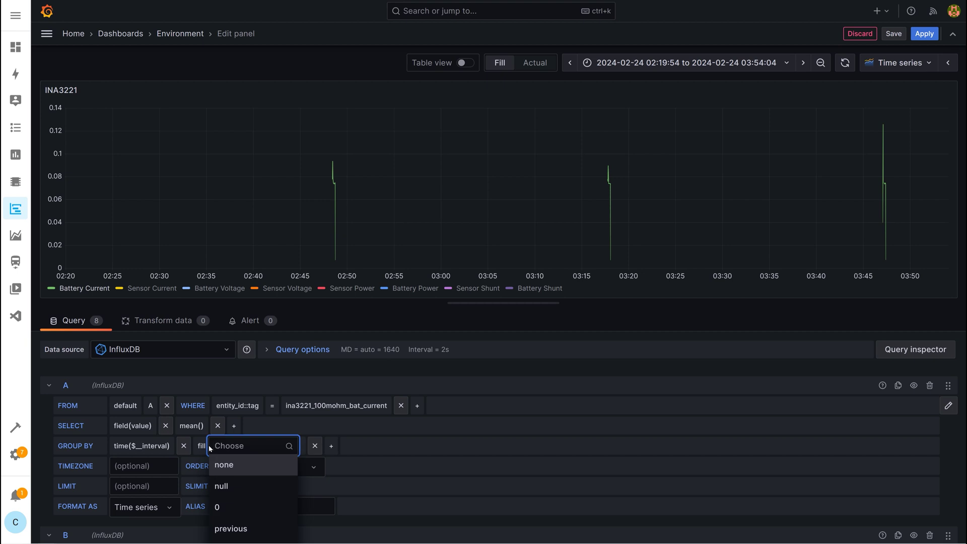
{"action": "left_click", "coordinate": [231, 530]}
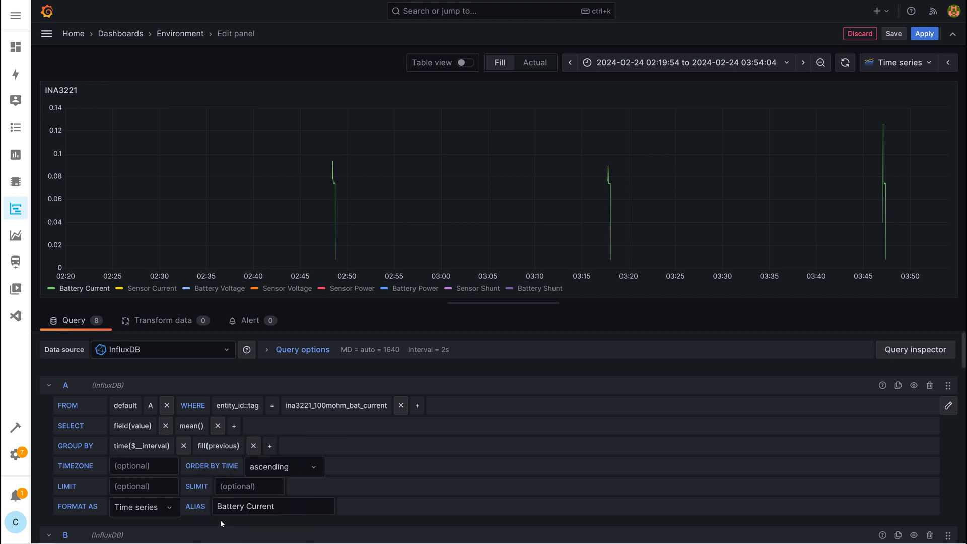
- Group query A by 2s time intervals and apply the changes
{"action": "left_click", "coordinate": [152, 447]}
{"action": "type", "text": "2s"}
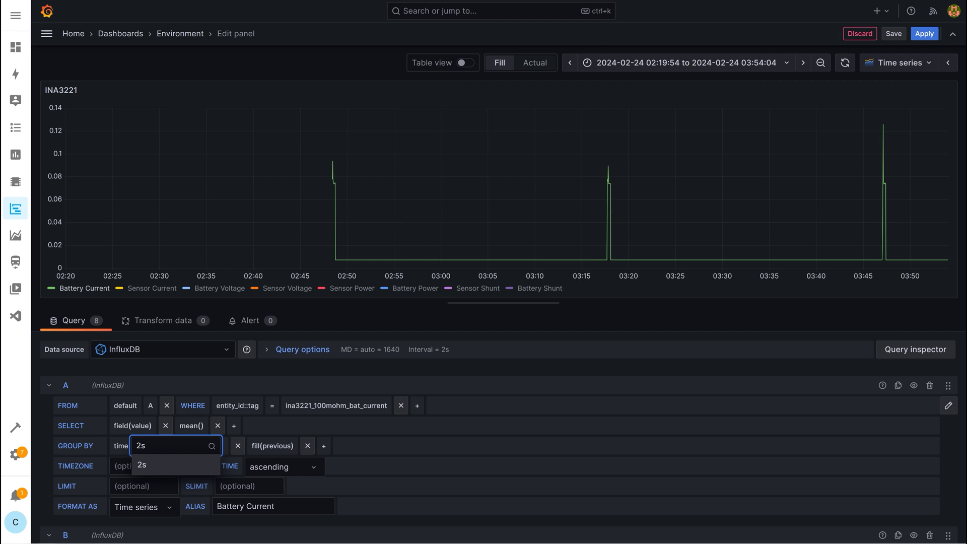
{"action": "key", "text": "Return"}
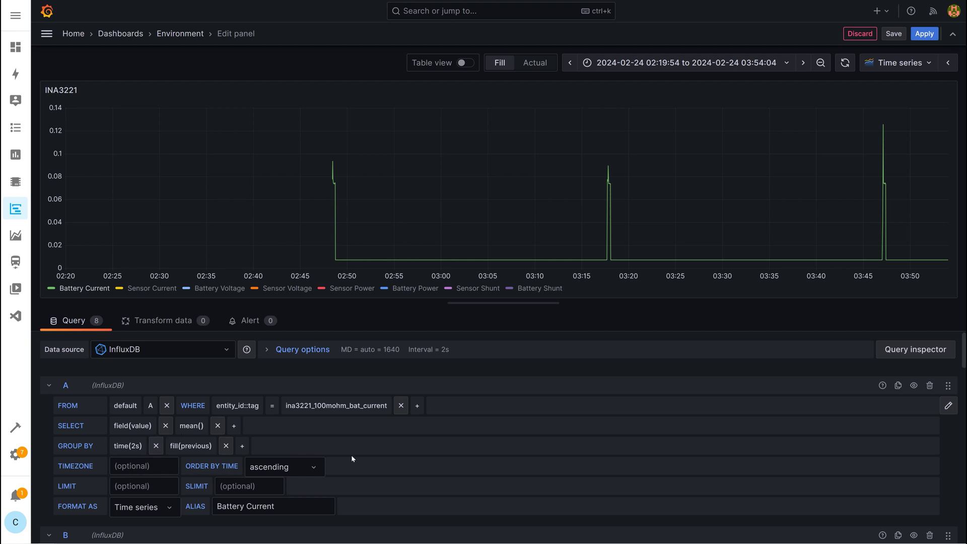
{"action": "left_click", "coordinate": [924, 33]}
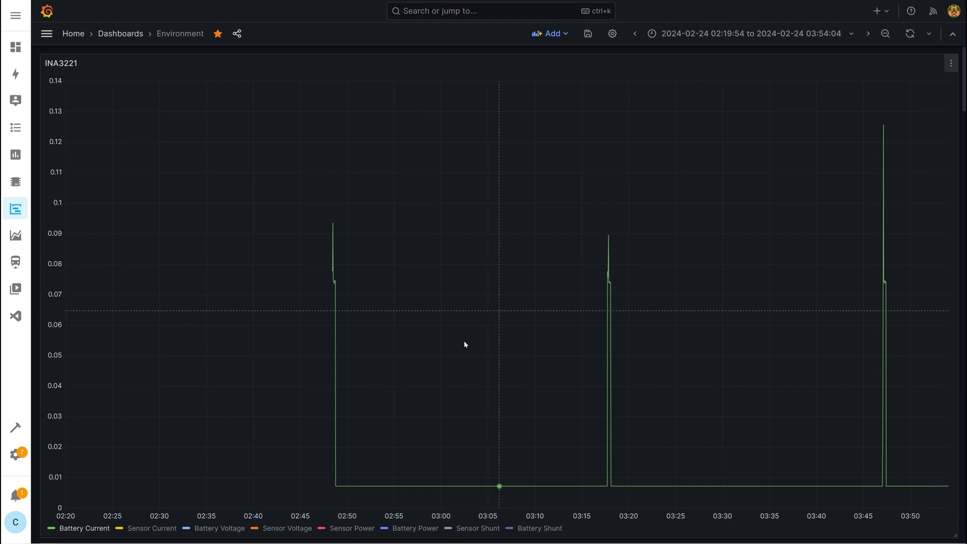
- Show the yellow Sensor Current series from the INA3221 panel legend
{"action": "left_click", "coordinate": [151, 529], "text": "ctrl"}
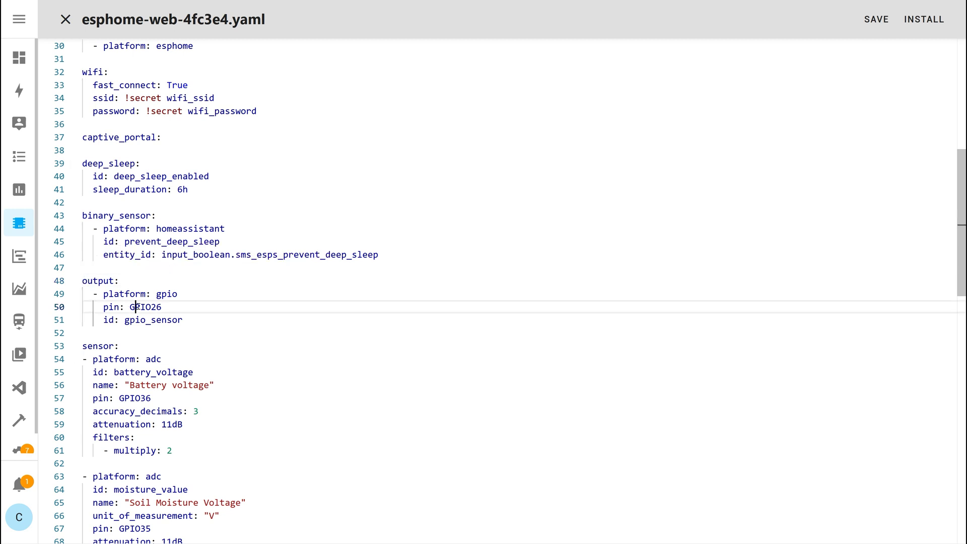
{"action": "left_click_drag", "start_coordinate": [131, 307], "coordinate": [195, 321]}
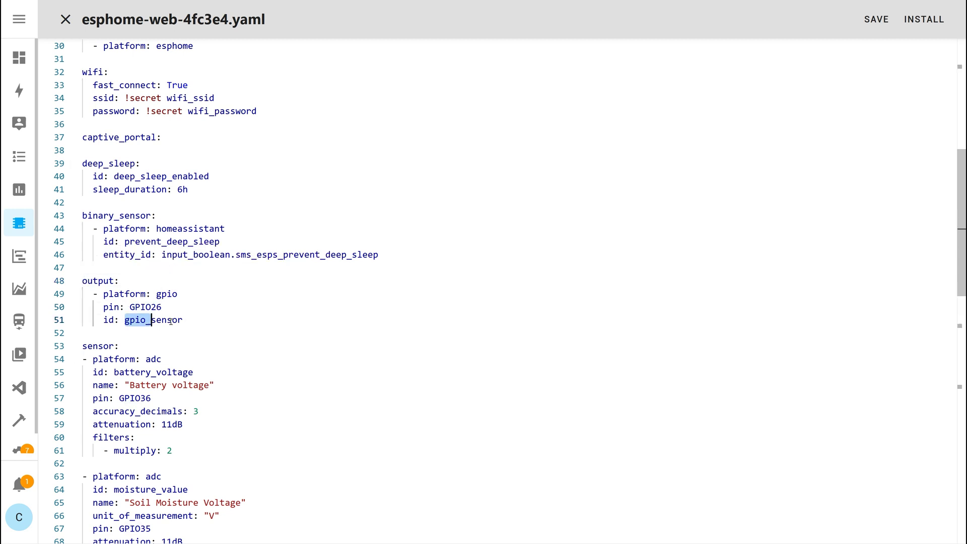
{"action": "left_click", "coordinate": [222, 331]}
{"action": "scroll", "coordinate": [222, 331], "scroll_direction": "down", "scroll_amount": 5}
{"action": "scroll", "coordinate": [227, 348], "scroll_direction": "down", "scroll_amount": 2}
{"action": "scroll", "coordinate": [231, 363], "scroll_direction": "down", "scroll_amount": 3}
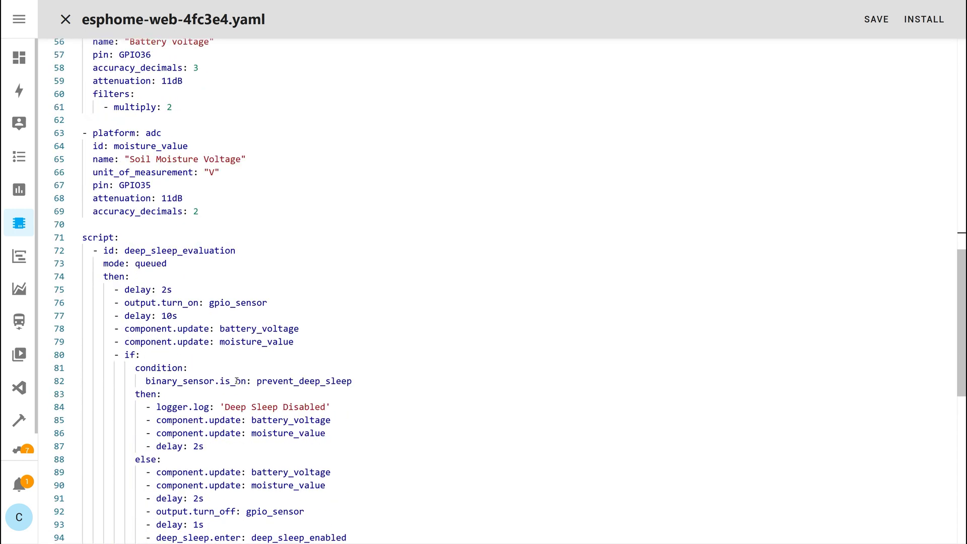
{"action": "scroll", "coordinate": [237, 380], "scroll_direction": "down", "scroll_amount": 2}
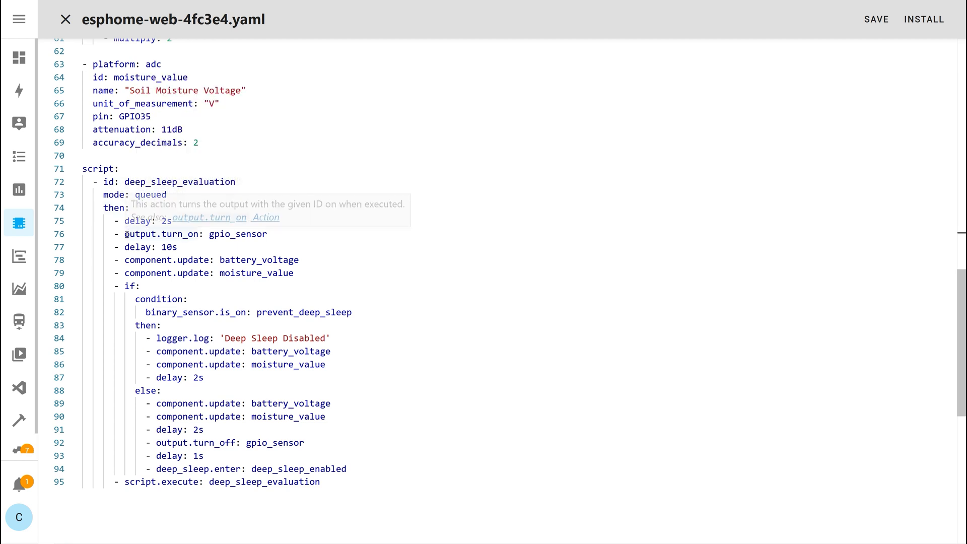
{"action": "mouse_move", "coordinate": [136, 316]}
{"action": "mouse_move", "coordinate": [138, 248]}
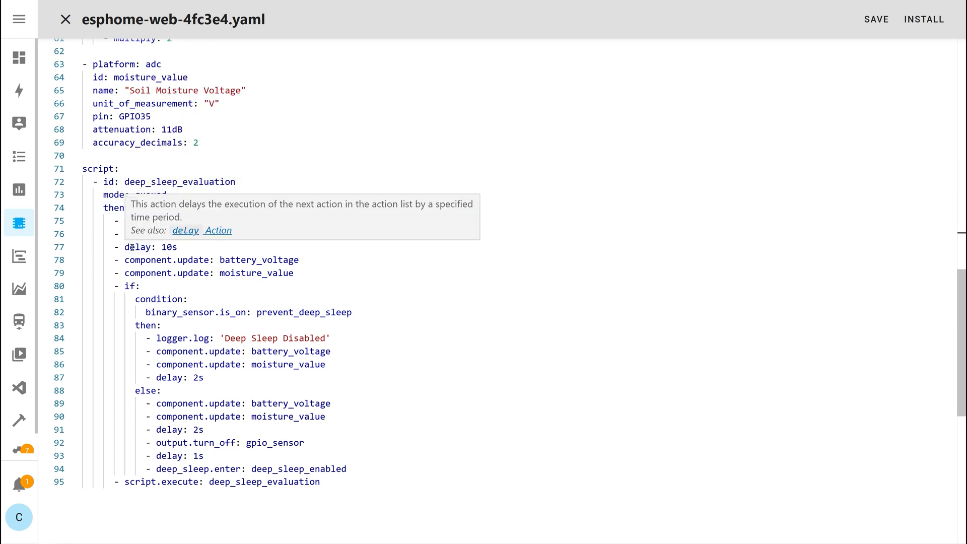
{"action": "left_click_drag", "start_coordinate": [126, 248], "coordinate": [180, 248]}
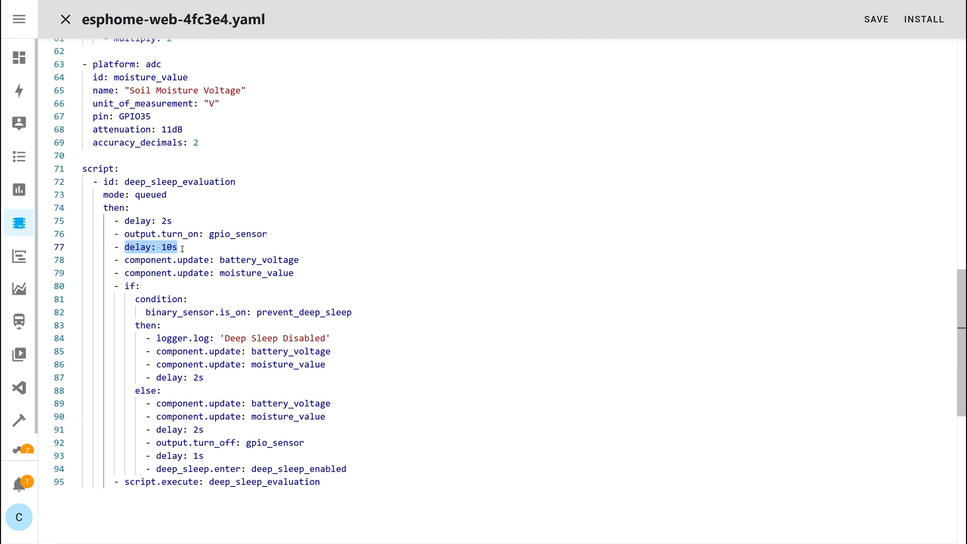
{"action": "left_click", "coordinate": [181, 248]}
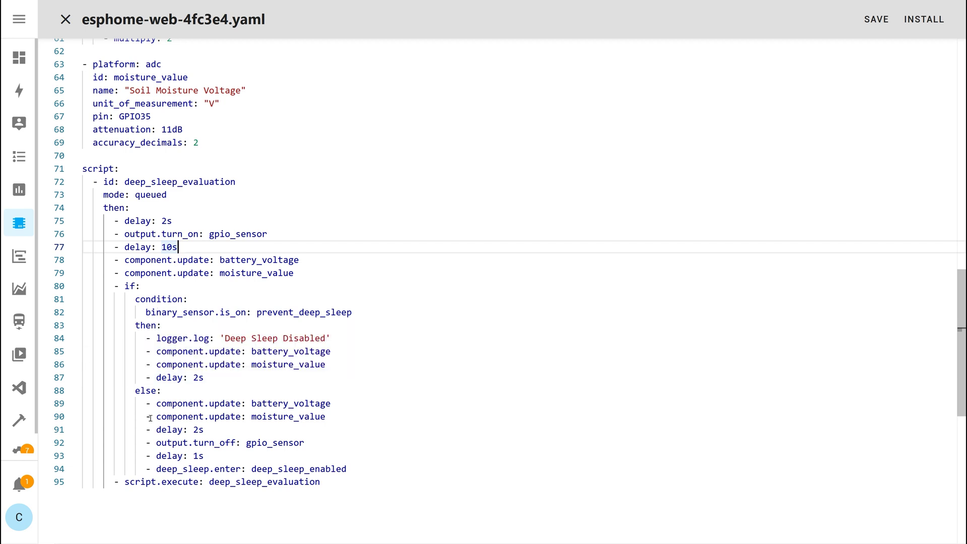
{"action": "left_click_drag", "start_coordinate": [157, 442], "coordinate": [306, 444]}
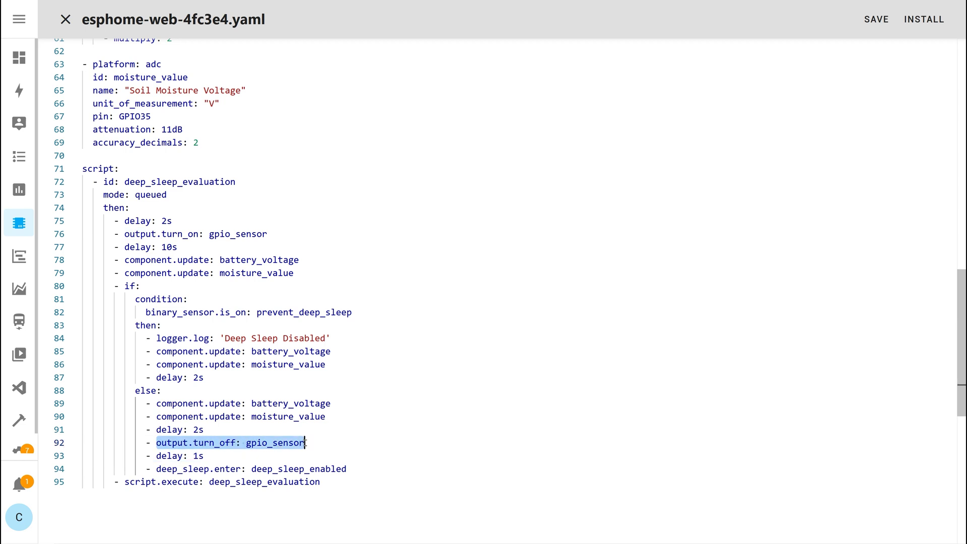
{"action": "left_click", "coordinate": [356, 452]}
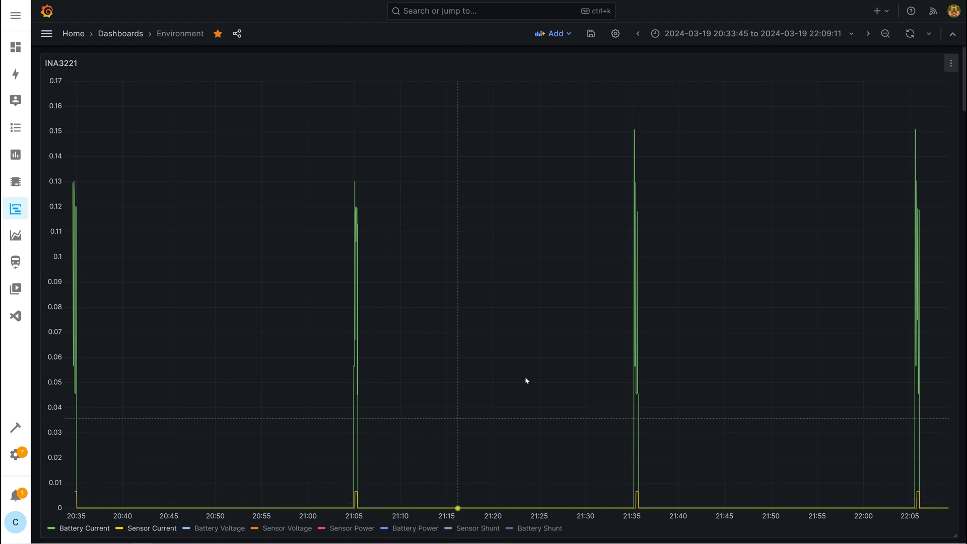
- Edit the INA3221 panel, enlarge the query editor and hide Sensor Current
{"action": "left_click", "coordinate": [952, 64]}
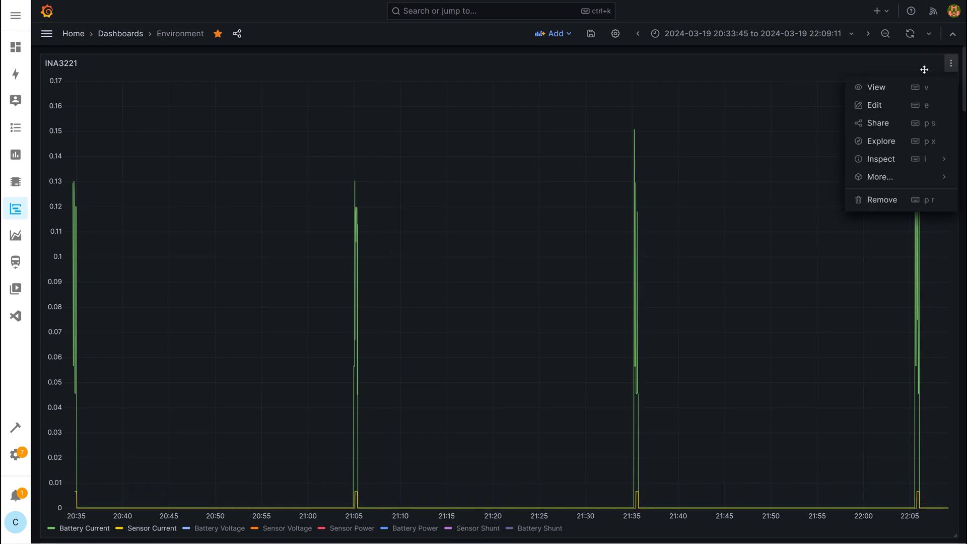
{"action": "left_click", "coordinate": [875, 105]}
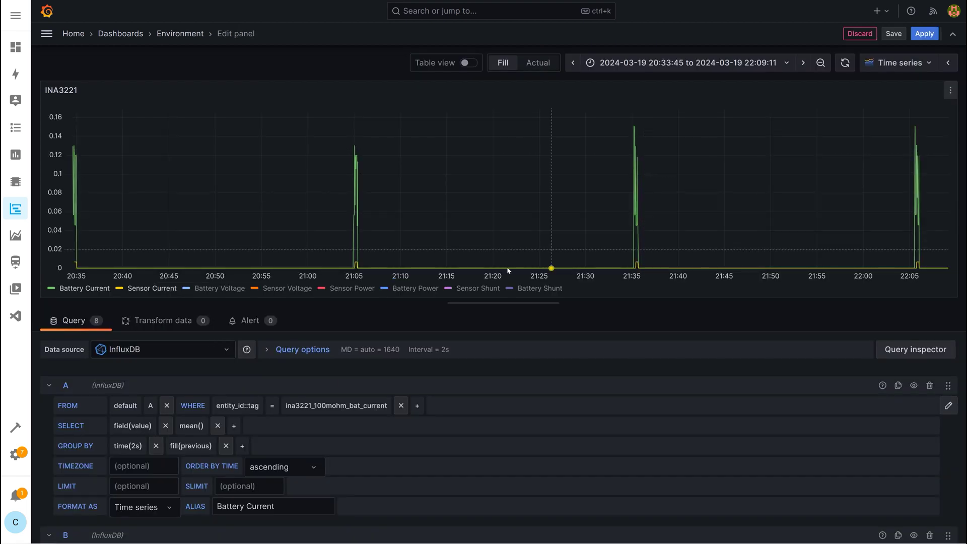
{"action": "left_click_drag", "start_coordinate": [316, 304], "coordinate": [318, 242]}
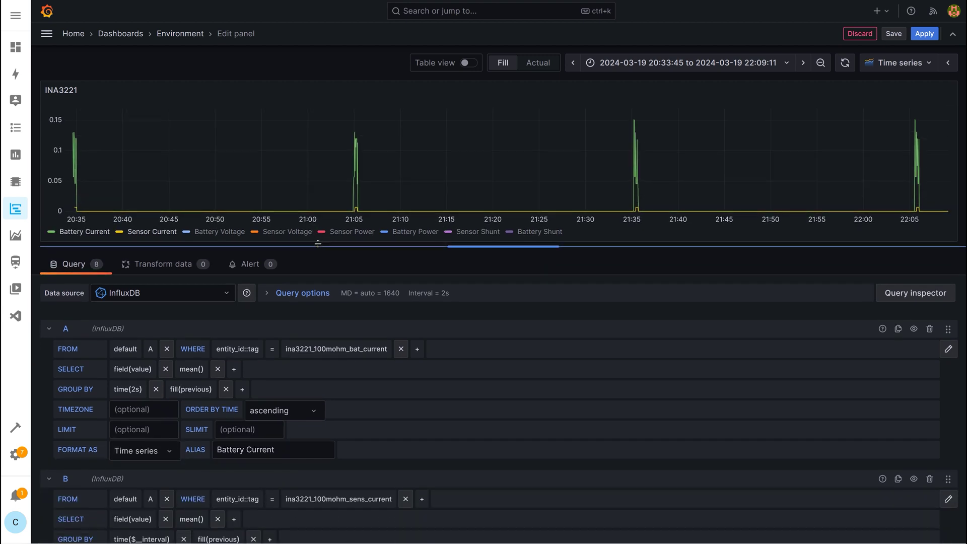
{"action": "left_click", "coordinate": [162, 236], "text": "ctrl"}
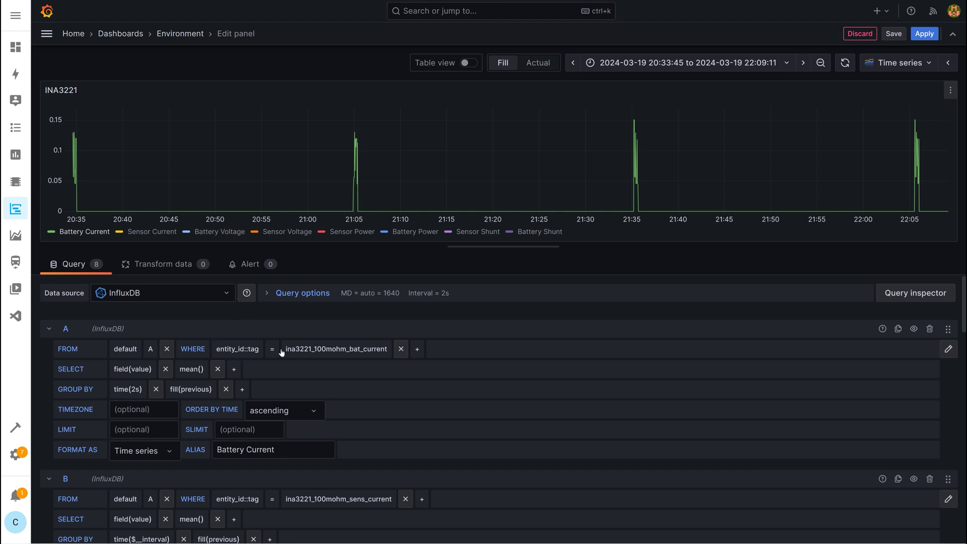
- Add math(-0.00016 + 0.00001) to query A's Battery Current selection
{"action": "left_click", "coordinate": [233, 368]}
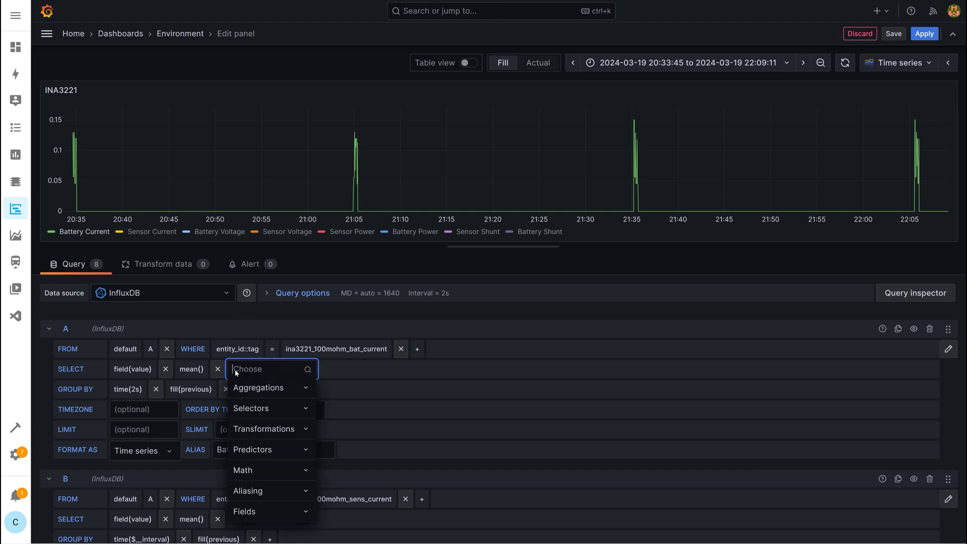
{"action": "type", "text": "math"}
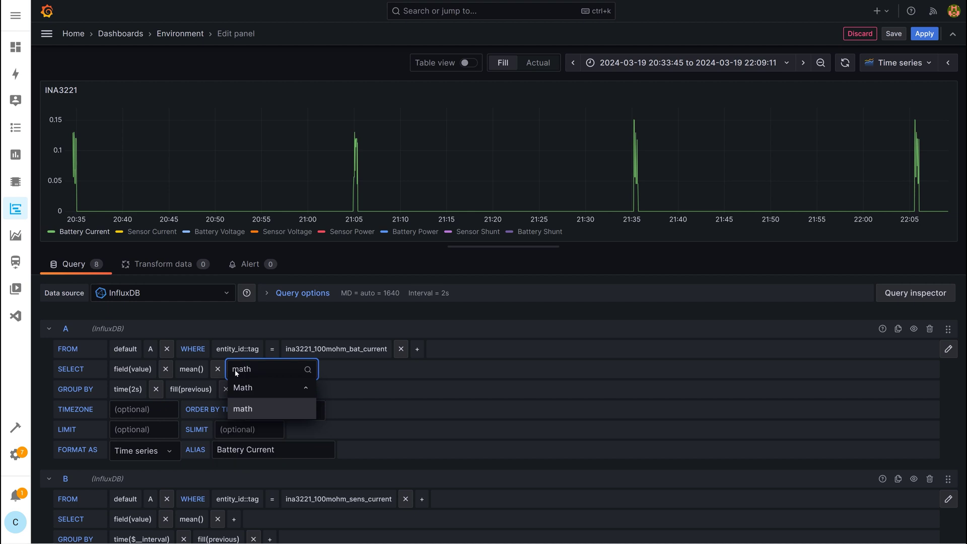
{"action": "left_click", "coordinate": [240, 408]}
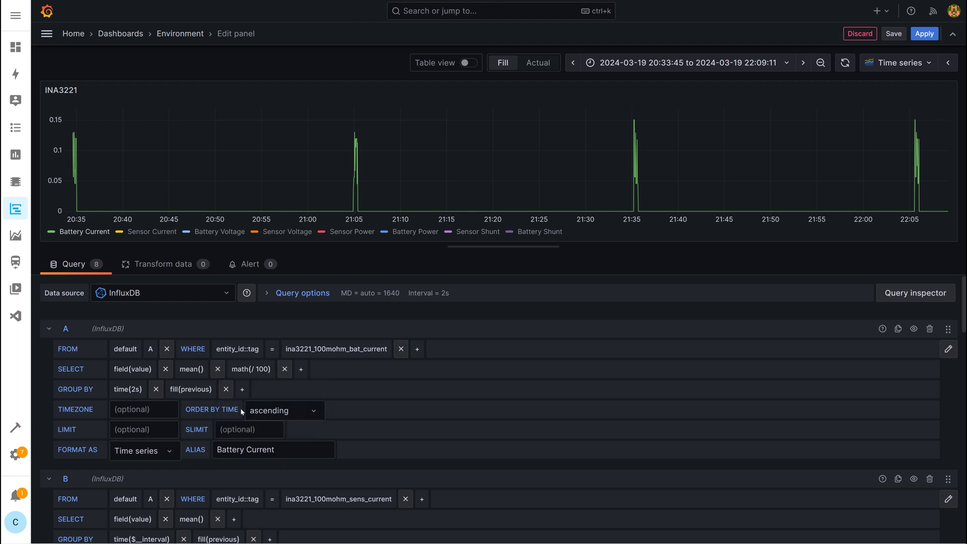
{"action": "left_click", "coordinate": [262, 370]}
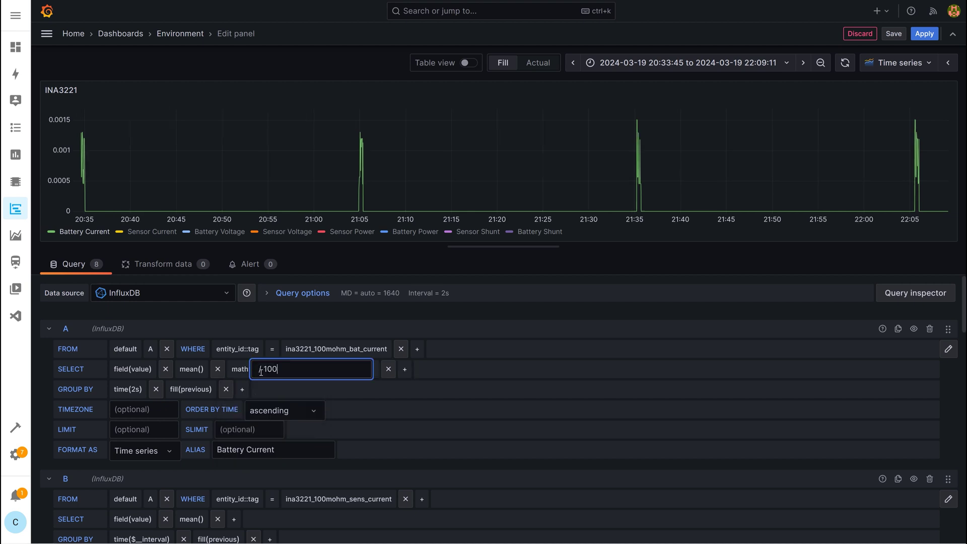
{"action": "type", "text": "-0."}
{"action": "type", "text": "00016"}
{"action": "type", "text": " + 0.000"}
{"action": "type", "text": "01"}
{"action": "key", "text": "Return"}
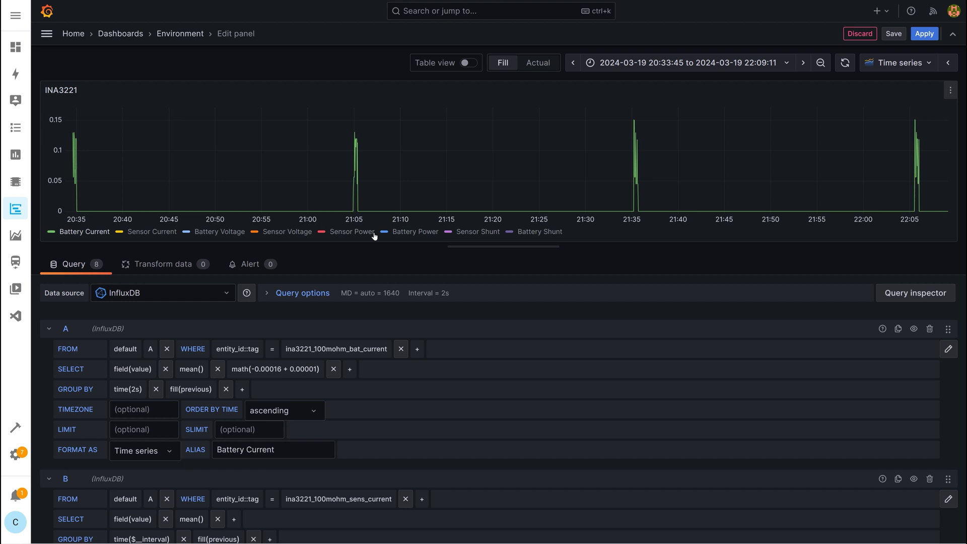
{"action": "mouse_move", "coordinate": [637, 200]}
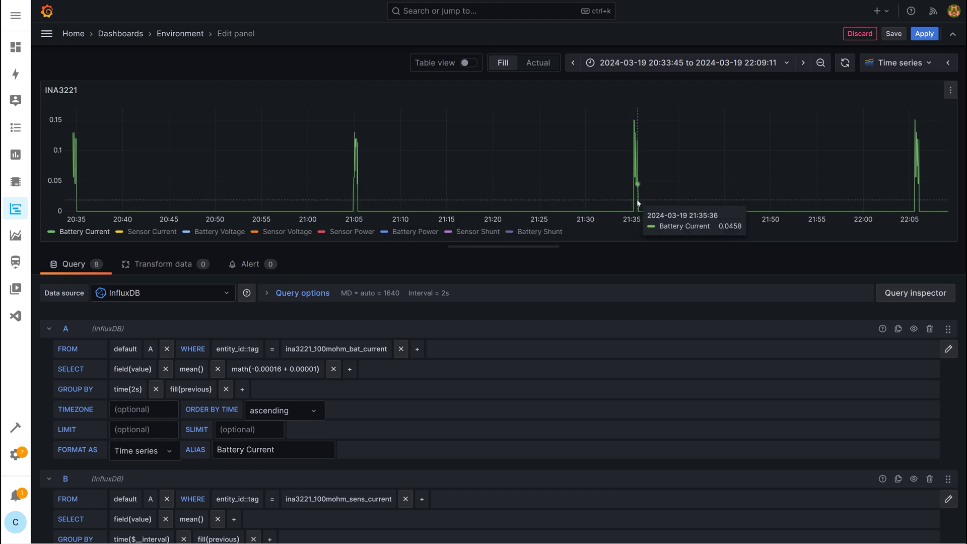
- Duplicate query A as query I with the alias 'Consumption in Ah'
{"action": "left_click", "coordinate": [898, 329]}
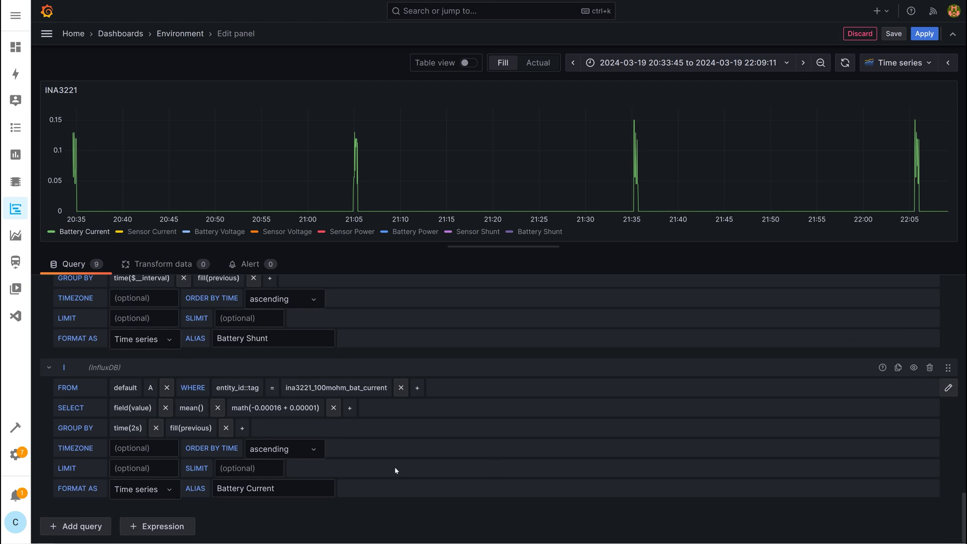
{"action": "left_click", "coordinate": [272, 489]}
{"action": "key", "text": "ctrl+a"}
{"action": "type", "text": "Consumption"}
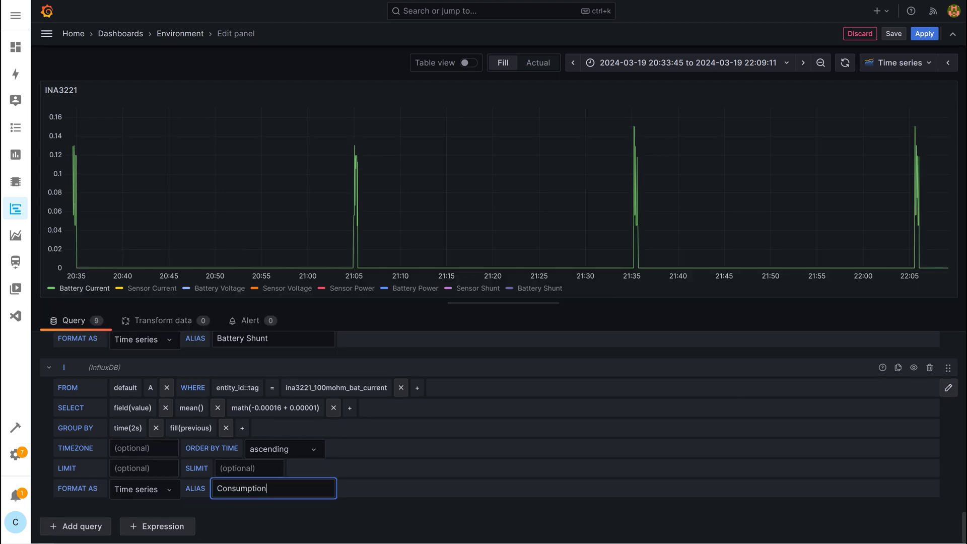
{"action": "type", "text": " in Ah"}
{"action": "left_click", "coordinate": [376, 473]}
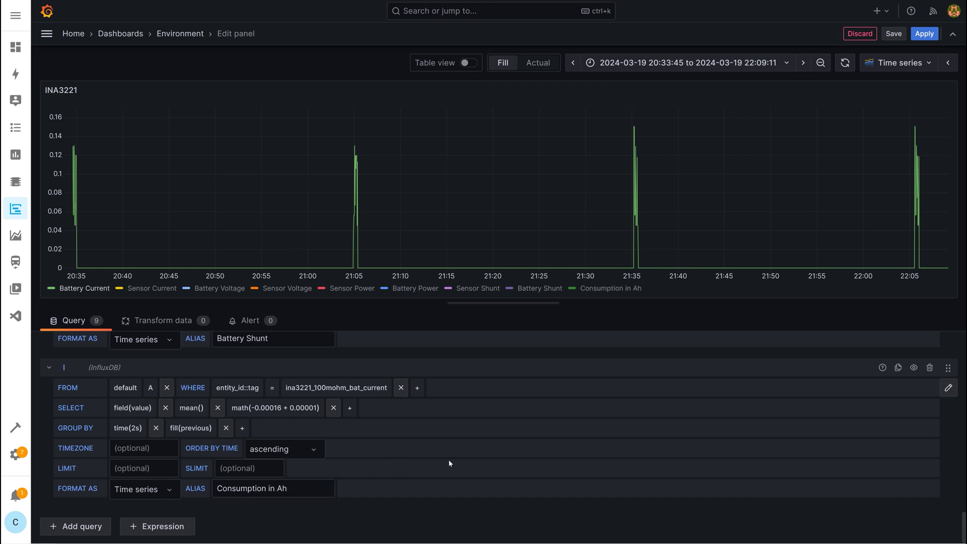
- Switch query I to raw InfluxQL editing mode
{"action": "left_click", "coordinate": [948, 389]}
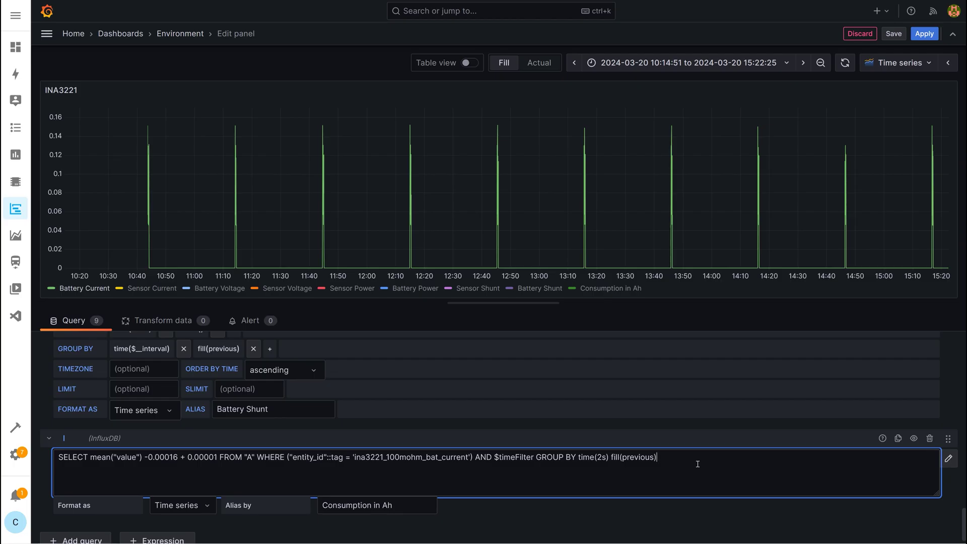
- Replace query I's text with the pasted integral query, regrouping from 1h to 1d
{"action": "key", "text": "ctrl+a"}
{"action": "key", "text": "BackSpace"}
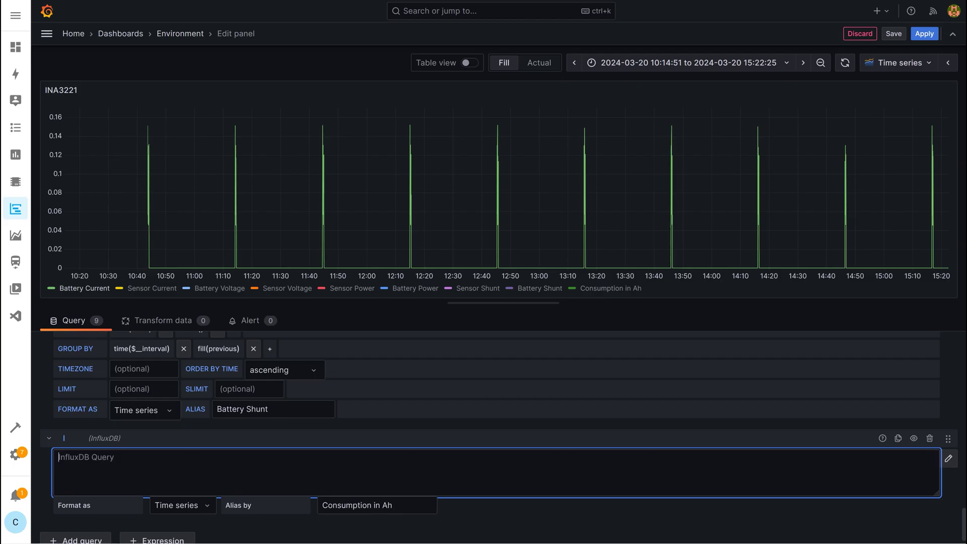
{"action": "key", "text": "ctrl+v"}
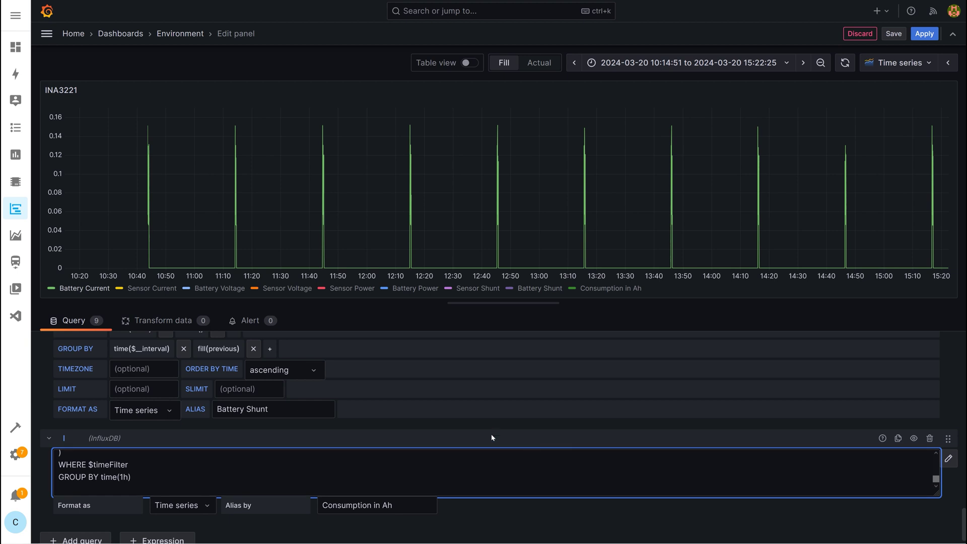
{"action": "left_click", "coordinate": [492, 438]}
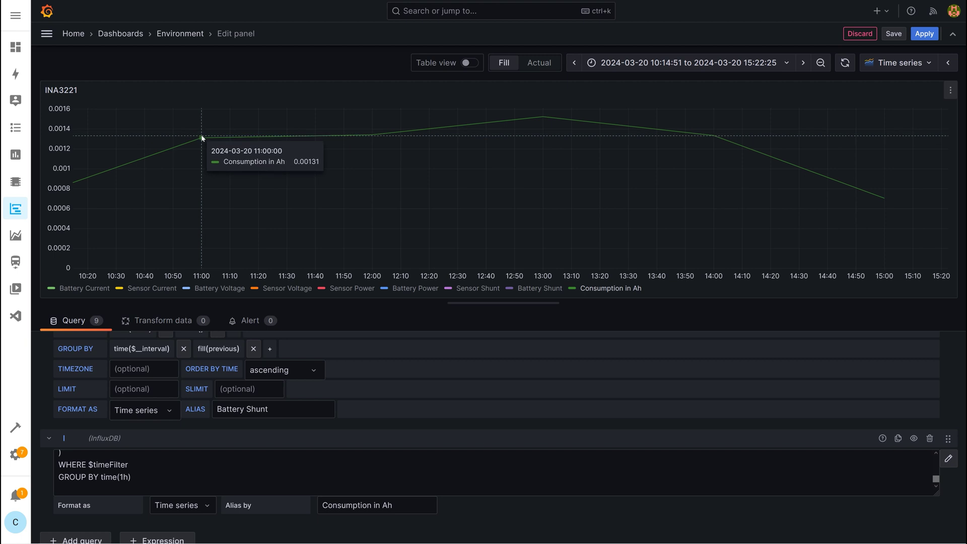
{"action": "left_click", "coordinate": [126, 477]}
{"action": "key", "text": "BackSpace"}
{"action": "type", "text": "d"}
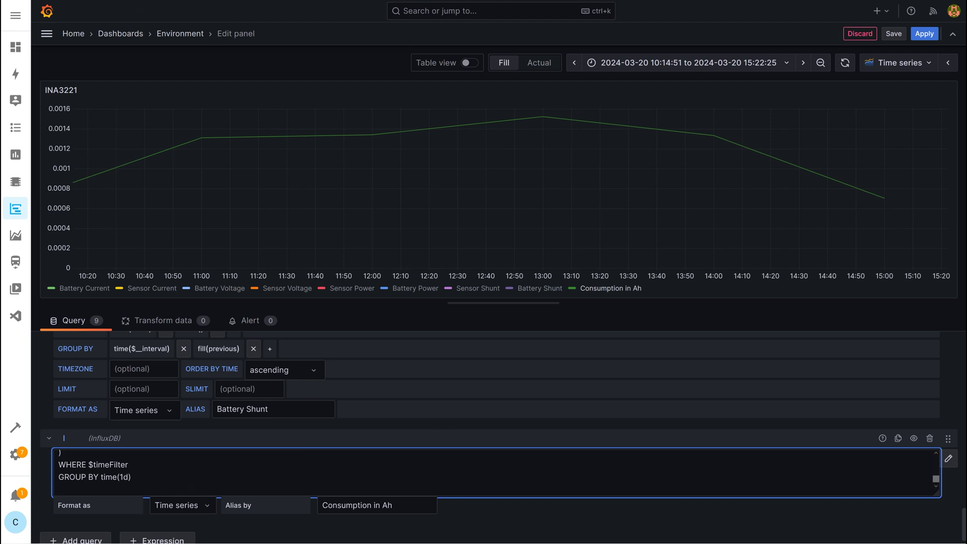
- Set the time range to 2024-03-01 through 2024-04-30 and isolate one legend series
{"action": "left_click", "coordinate": [684, 63]}
{"action": "left_click", "coordinate": [446, 132]}
{"action": "left_click", "coordinate": [510, 101]}
{"action": "left_click", "coordinate": [409, 205]}
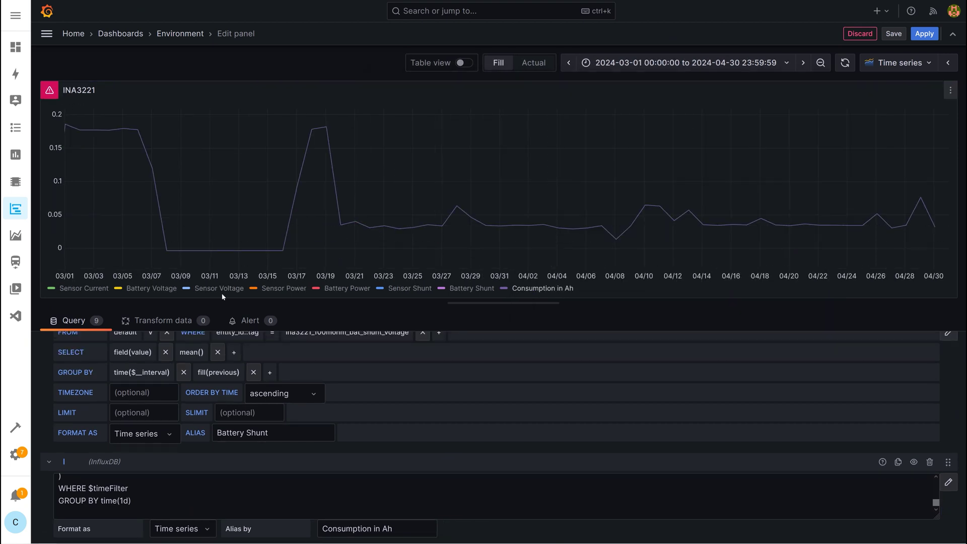
{"action": "left_click", "coordinate": [152, 290], "text": "ctrl"}
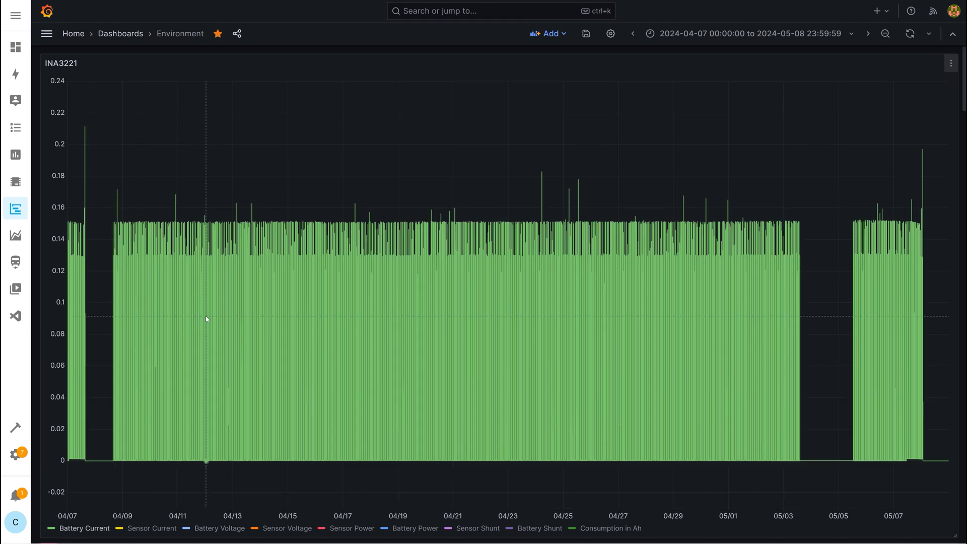
- Zoom the INA3221 graph into April 12–14 to reveal individual Battery Current pulses
{"action": "left_click_drag", "start_coordinate": [207, 319], "coordinate": [269, 319]}
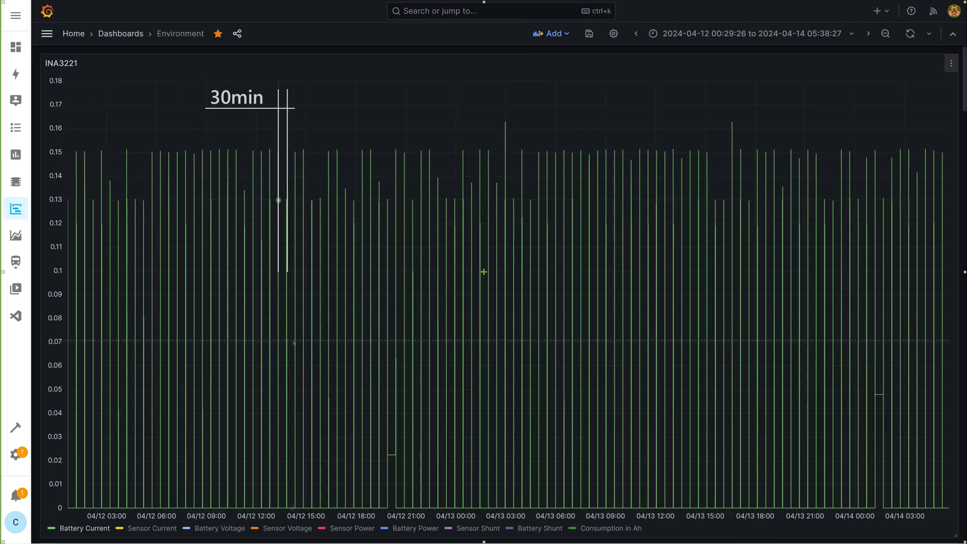